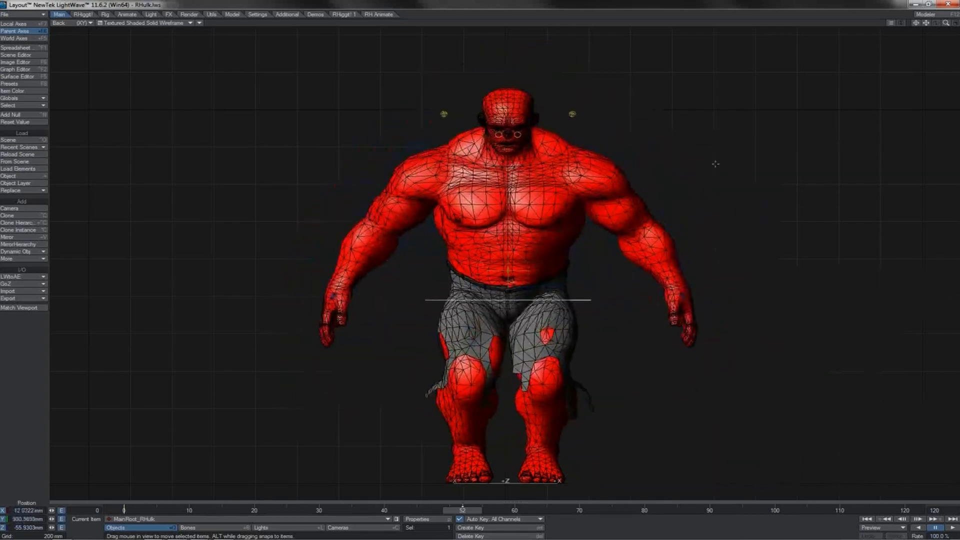
# - Bend the hulk rig's spine controls together to heading 10.70°, pitch 1.50° and bank 5.70°, leaning the torso to one side
pyautogui.moveTo(709, 200)
pyautogui.mouseDown()
pyautogui.moveTo(665, 203)
pyautogui.moveTo(600, 175)
pyautogui.moveTo(645, 145)
pyautogui.moveTo(674, 156)
pyautogui.moveTo(717, 201)
pyautogui.mouseUp()
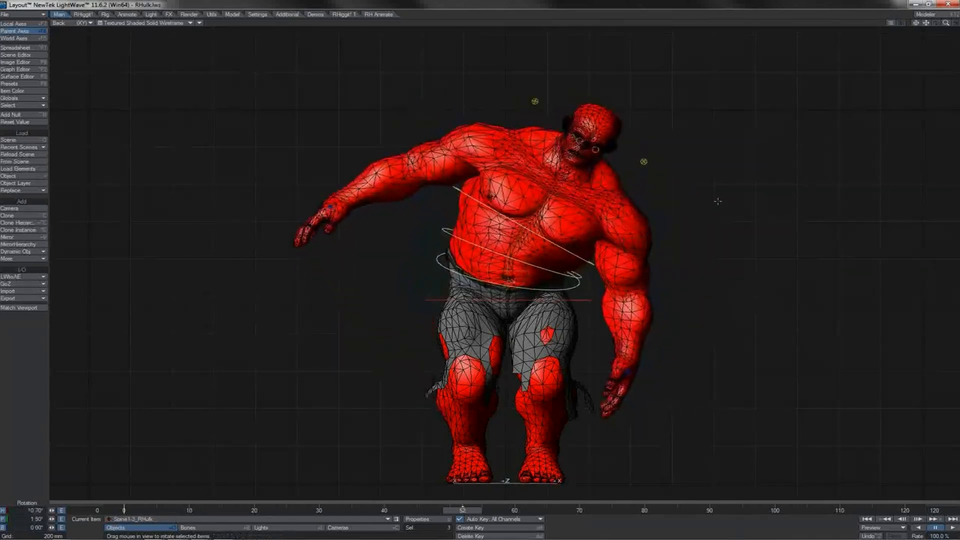
pyautogui.moveTo(718, 201)
pyautogui.mouseDown(button='right')
pyautogui.moveTo(692, 201)
pyautogui.moveTo(717, 201)
pyautogui.mouseUp(button='right')
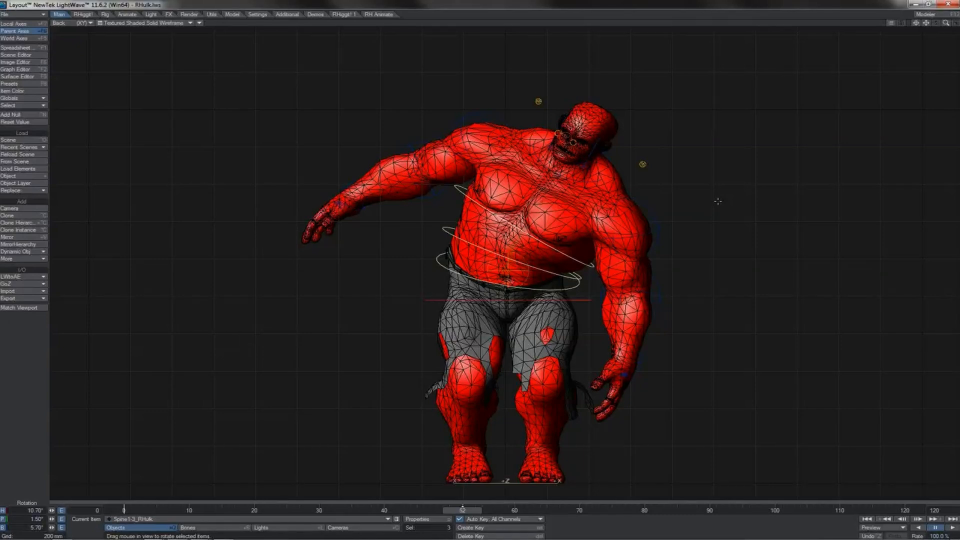
# - Tilt the neck up, and rotate the head control to heading -8.30°, pitch -1.90° and bank -22.40° to level the face
pyautogui.click(609, 163)
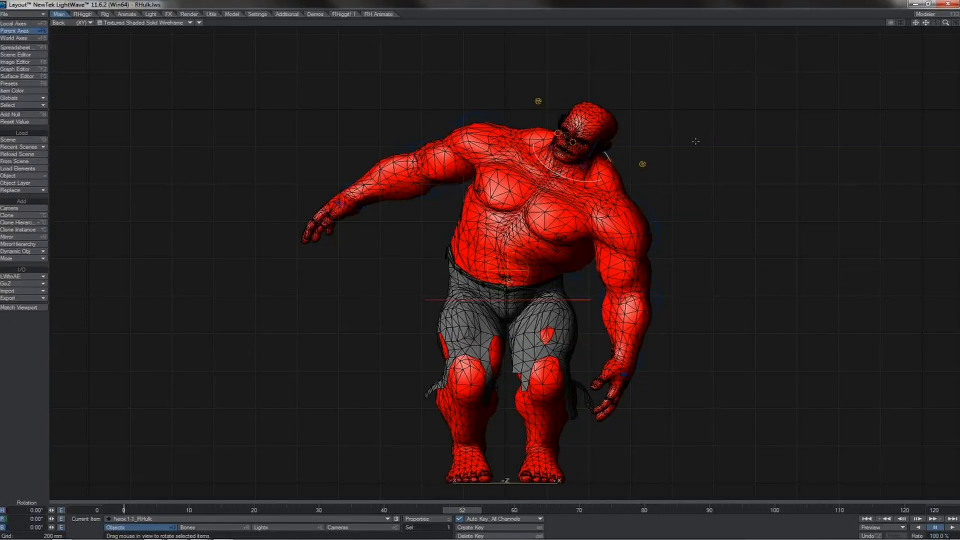
pyautogui.moveTo(696, 142); pyautogui.dragTo(696, 108)
pyautogui.click(606, 142)
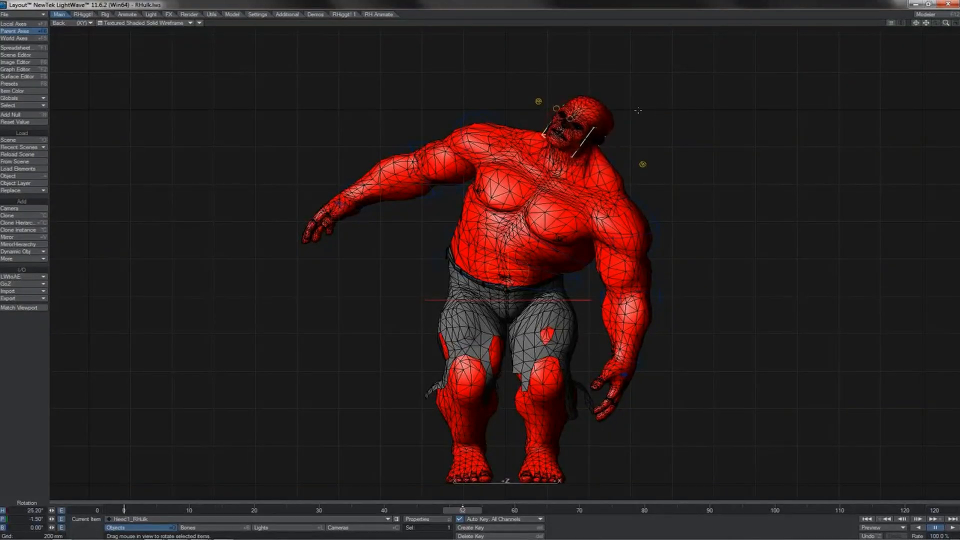
pyautogui.moveTo(587, 144); pyautogui.dragTo(558, 145, button='right')
pyautogui.moveTo(593, 103); pyautogui.dragTo(546, 103)
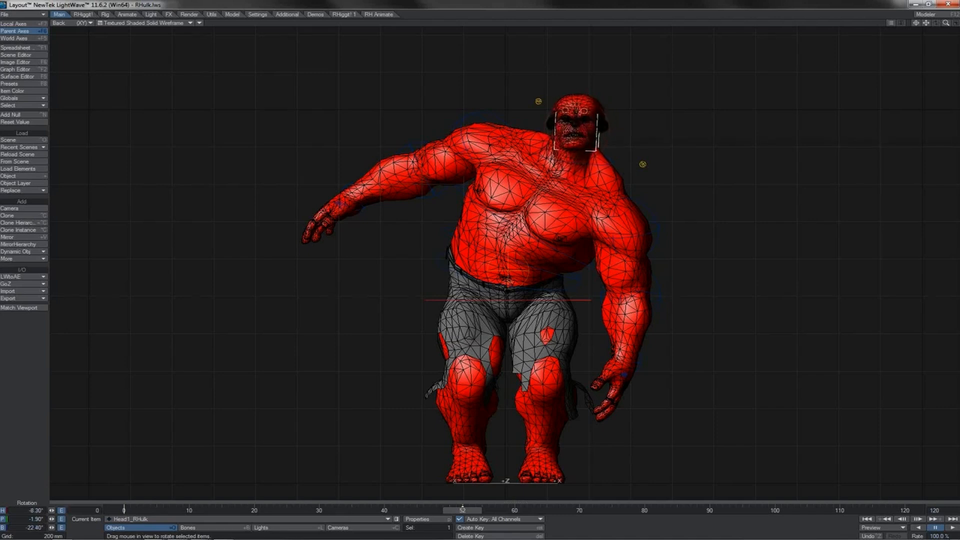
# - Raise the right shoulder girdle control, and rotate the right shoulder control to reposition the outstretched arm
pyautogui.click(538, 102)
pyautogui.moveTo(605, 70); pyautogui.dragTo(612, 46)
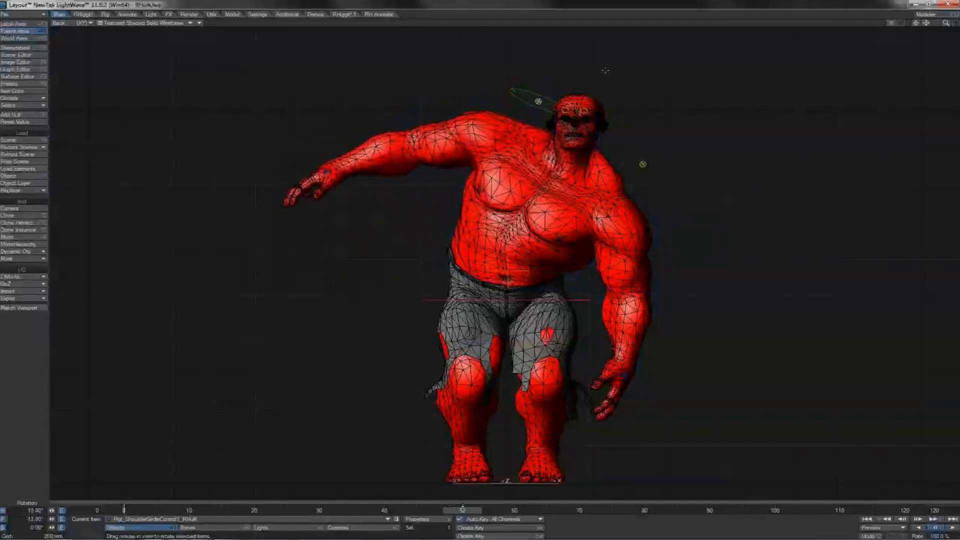
pyautogui.click(500, 107)
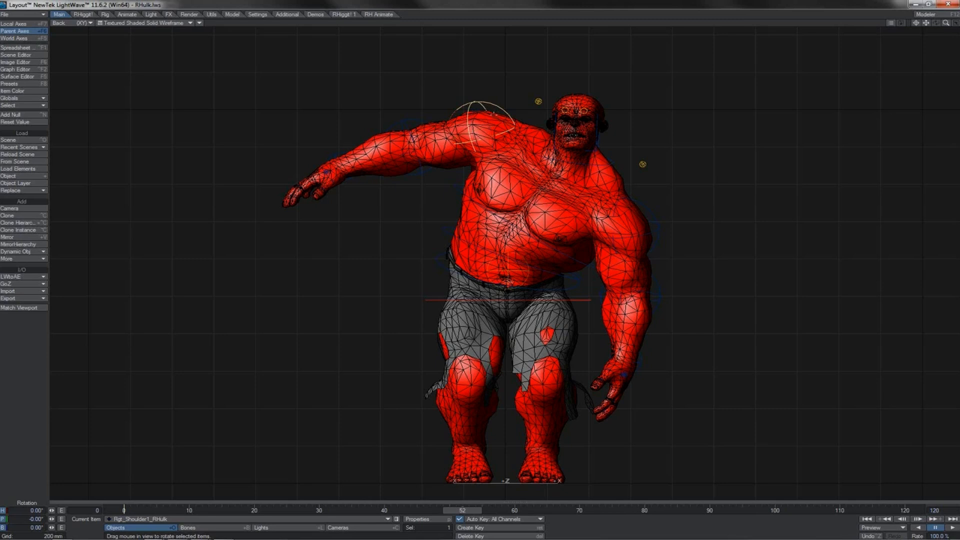
pyautogui.moveTo(500, 106); pyautogui.dragTo(426, 116)
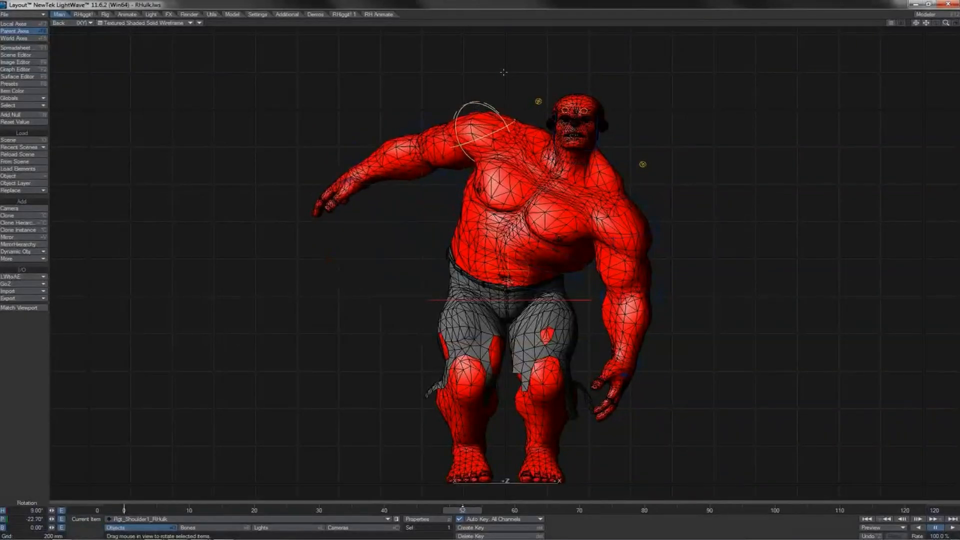
pyautogui.moveTo(503, 72); pyautogui.dragTo(432, 72, button='right')
# - In the perspective view, rotate the left shoulder control to swing the left arm outward from the body
pyautogui.press('Down')
pyautogui.press('2')
pyautogui.moveTo(433, 72); pyautogui.dragTo(432, 137)
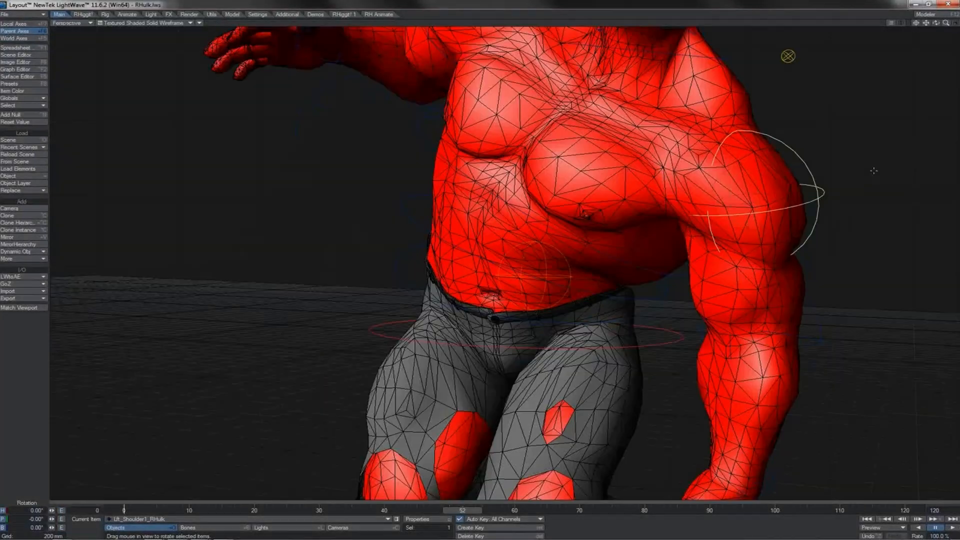
pyautogui.moveTo(874, 171); pyautogui.dragTo(855, 220)
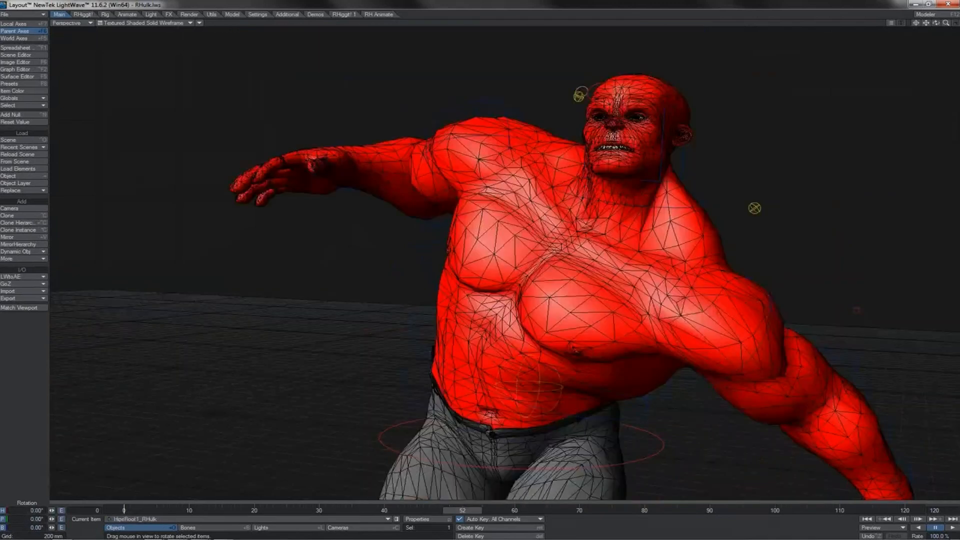
# - Rotate the hips root control to heading 0.30°, pitch 25.30° and bank -5.10°
pyautogui.moveTo(730, 320); pyautogui.dragTo(730, 355)
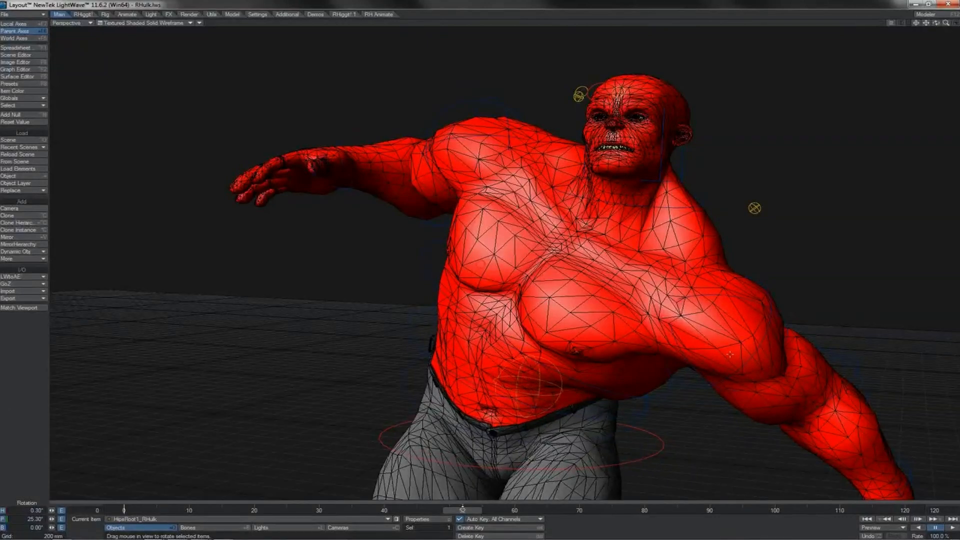
pyautogui.moveTo(726, 324)
pyautogui.mouseDown(button='right')
pyautogui.moveTo(713, 324)
pyautogui.moveTo(759, 323)
pyautogui.moveTo(683, 324)
pyautogui.moveTo(718, 324)
pyautogui.mouseUp(button='right')
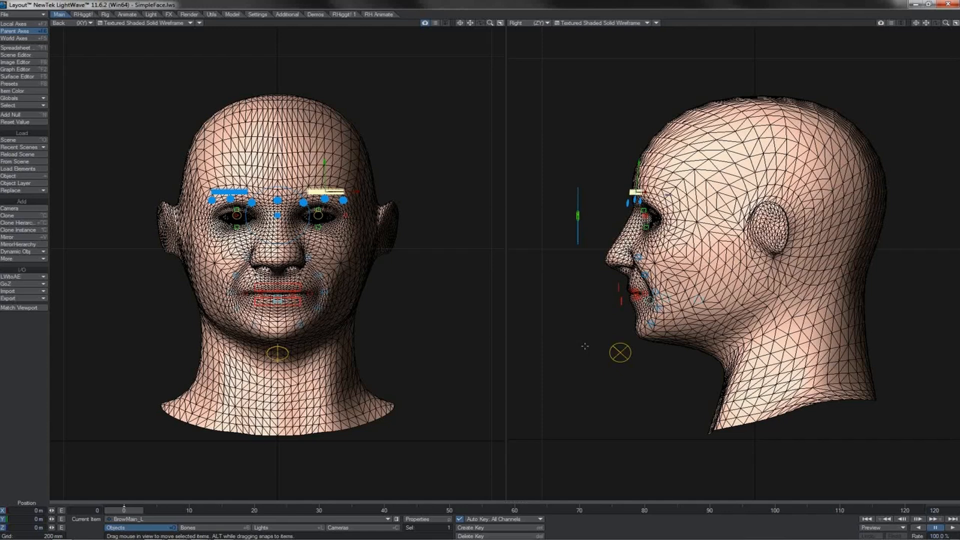
# - Open the face rig's mouth by rotating the jaw control to a pitch of -23.90°
pyautogui.click(631, 343)
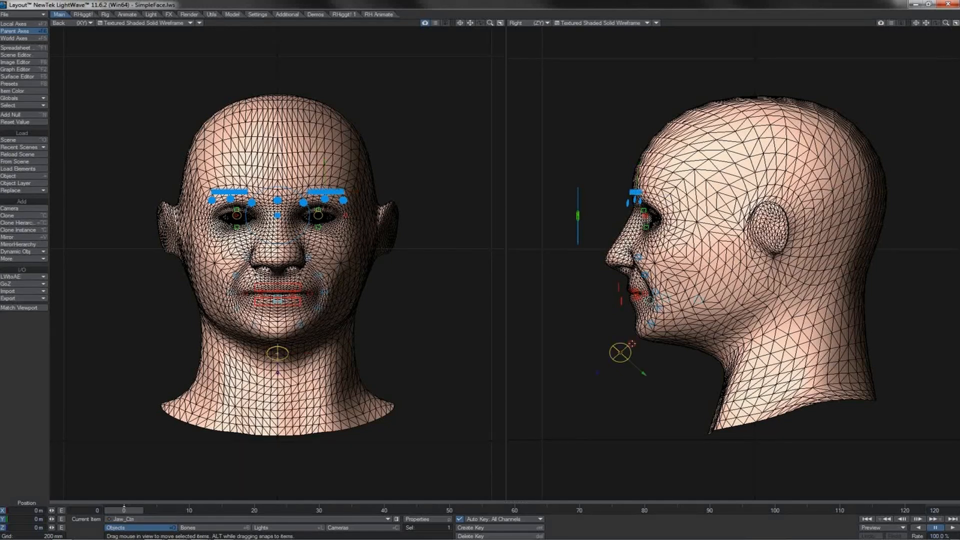
pyautogui.press('y')
pyautogui.moveTo(623, 329)
pyautogui.mouseDown()
pyautogui.moveTo(620, 352)
pyautogui.moveTo(623, 328)
pyautogui.mouseUp()
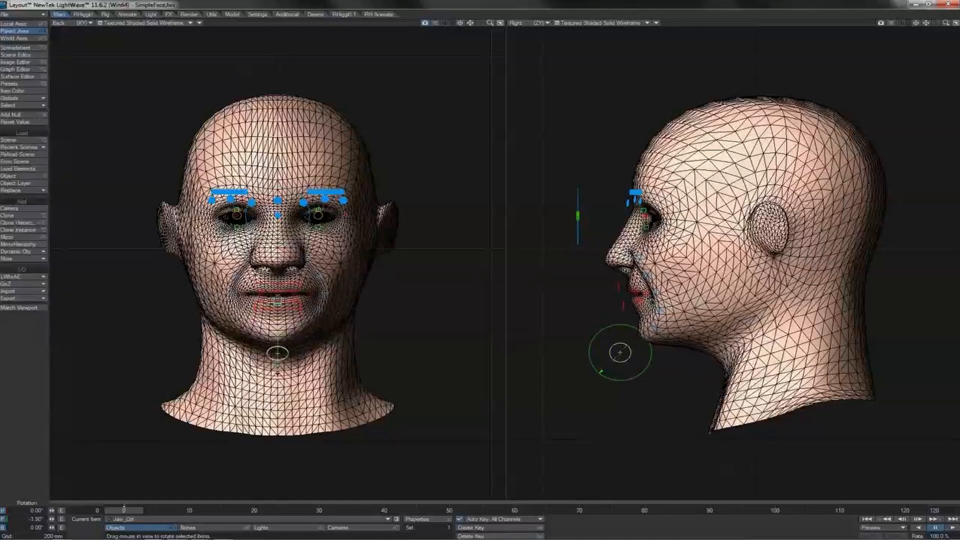
pyautogui.hotkey('ctrl', 'z')
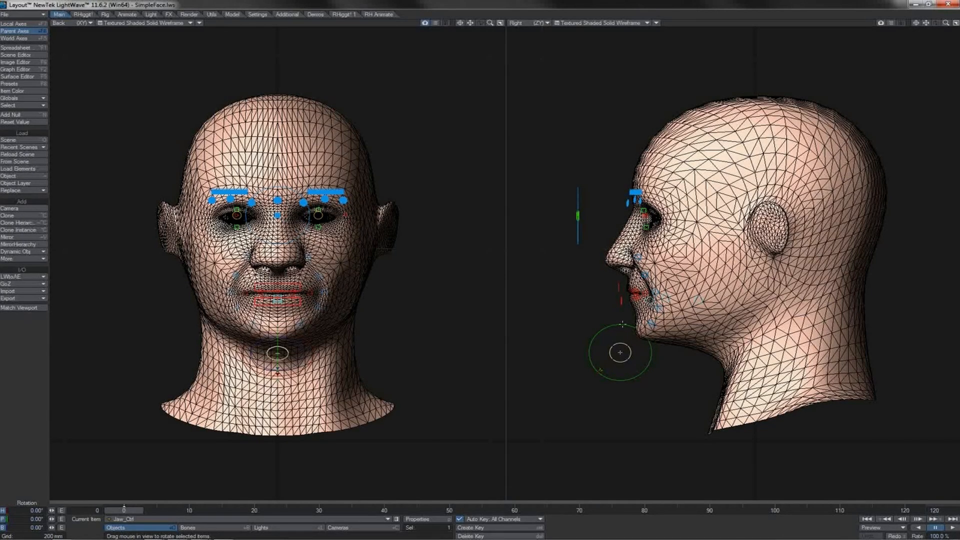
pyautogui.moveTo(621, 324); pyautogui.dragTo(622, 358)
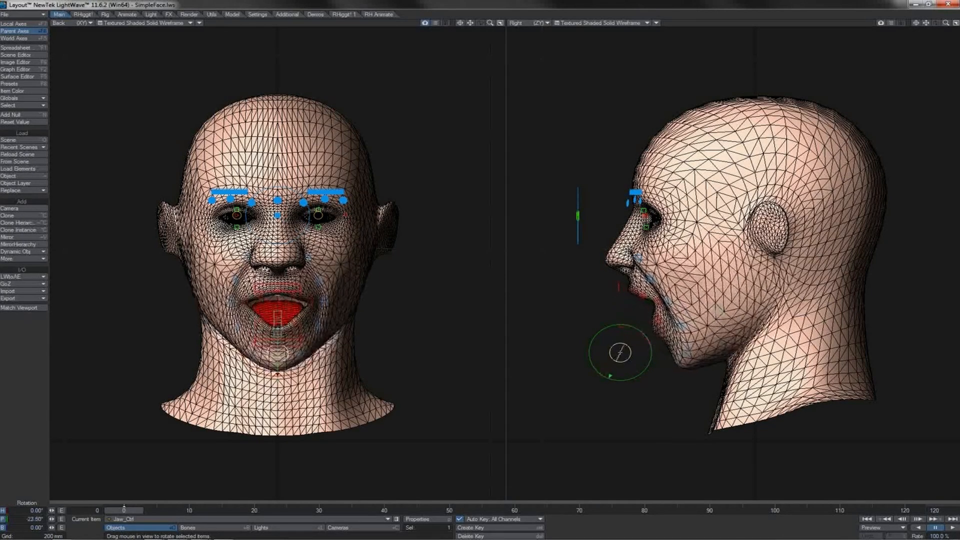
pyautogui.moveTo(480, 264); pyautogui.dragTo(480, 265)
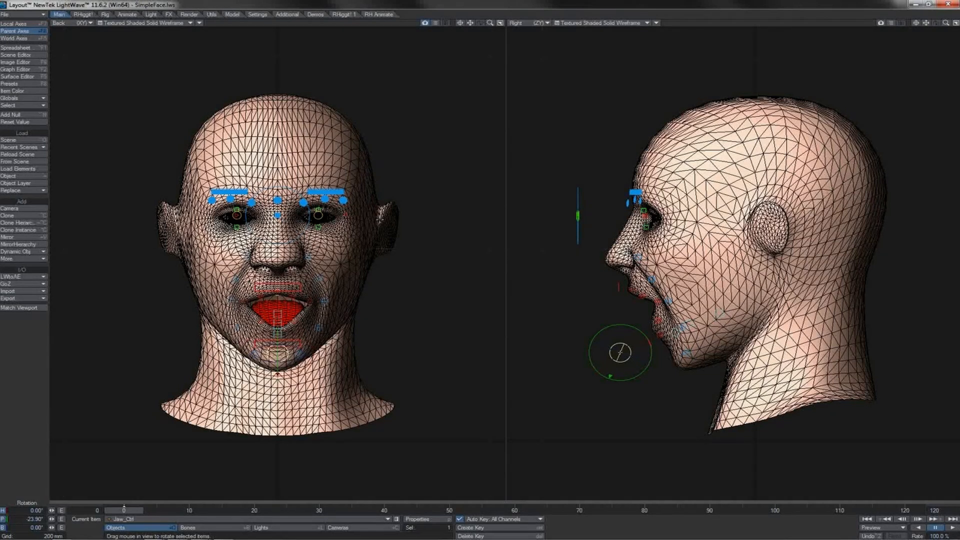
# - Switch to the RHulk scene, bend the right wrist to a pitch of 47.80° and rotate the right fourth metacarpal to heading 8.20°
pyautogui.hotkey('alt', 'Tab')
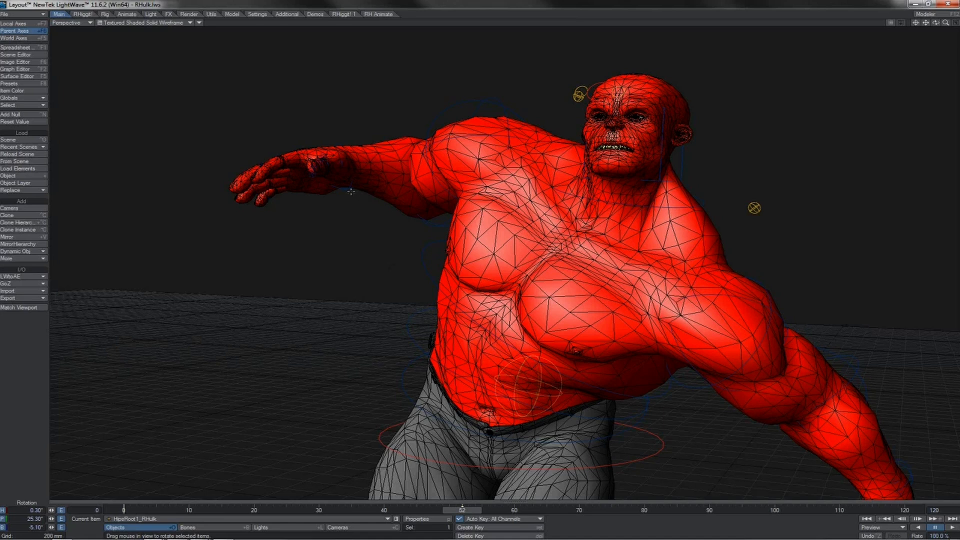
pyautogui.click(347, 188)
pyautogui.moveTo(347, 140); pyautogui.dragTo(330, 161)
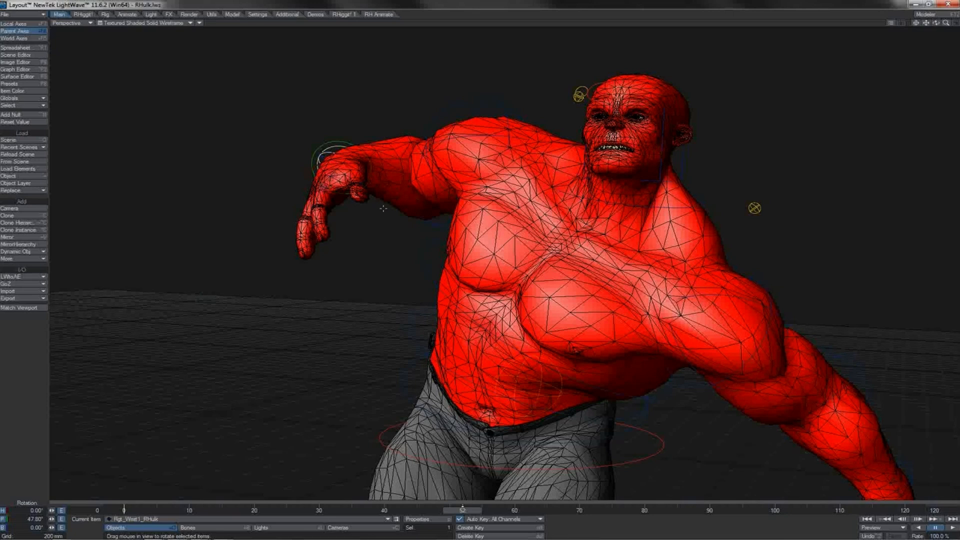
pyautogui.click(312, 168)
pyautogui.moveTo(300, 155)
pyautogui.mouseDown()
pyautogui.moveTo(281, 156)
pyautogui.moveTo(310, 155)
pyautogui.mouseUp()
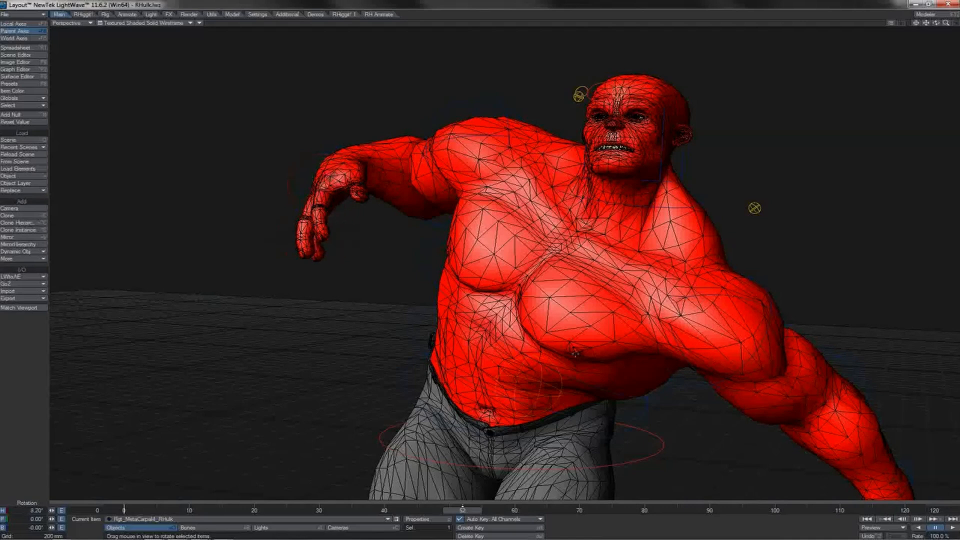
# - Return to the SimpleFace scene and open the jaw further to a pitch of -26.60°
pyautogui.press('t')
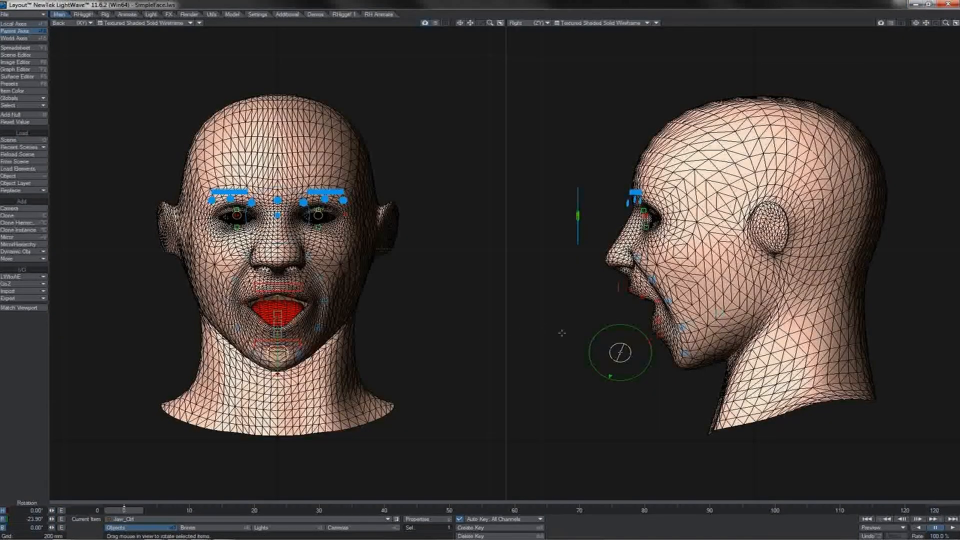
pyautogui.moveTo(602, 321); pyautogui.dragTo(480, 266)
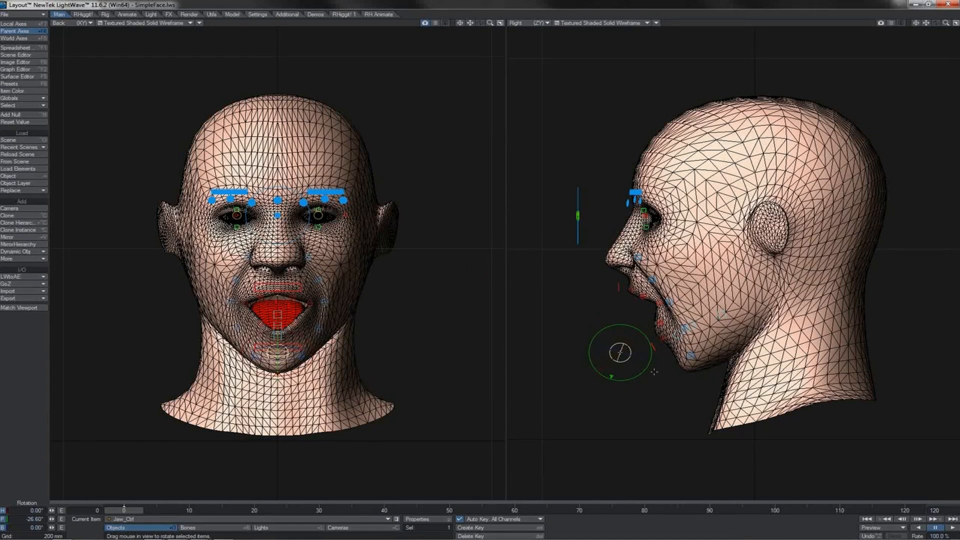
# - Move the main lower lip control to a Z position of about 5.03 mm, undoing the surplus move
pyautogui.click(309, 302)
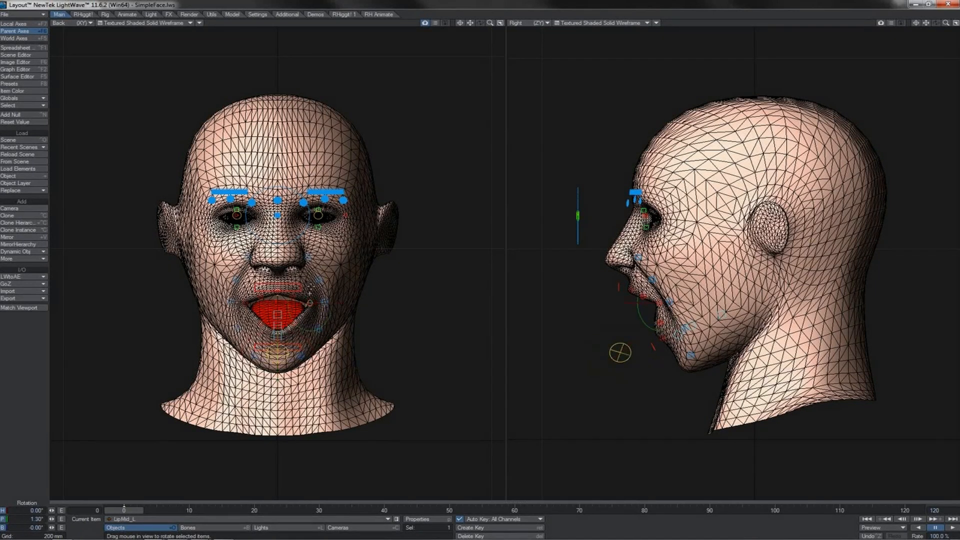
pyautogui.press('t')
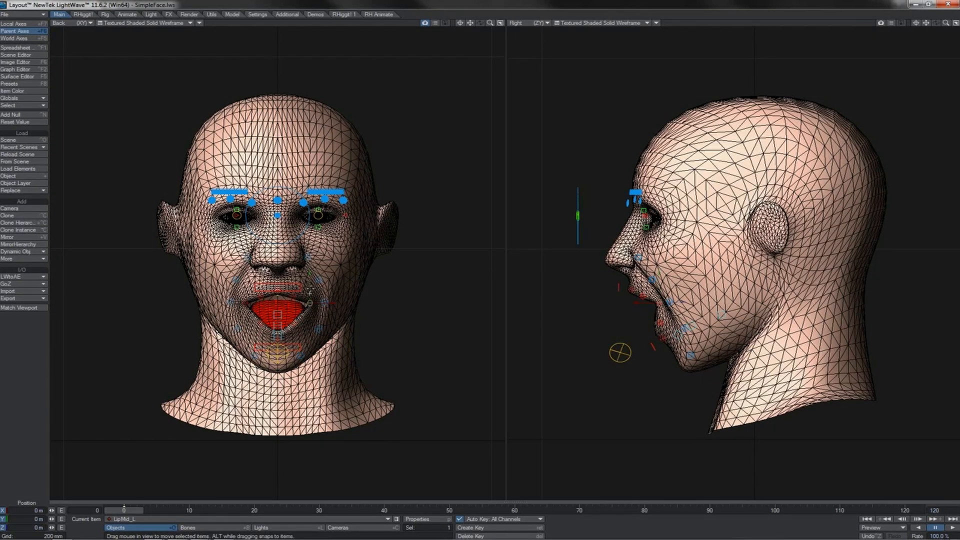
pyautogui.click(295, 345)
pyautogui.moveTo(279, 338); pyautogui.dragTo(279, 325)
pyautogui.moveTo(595, 335); pyautogui.dragTo(574, 334)
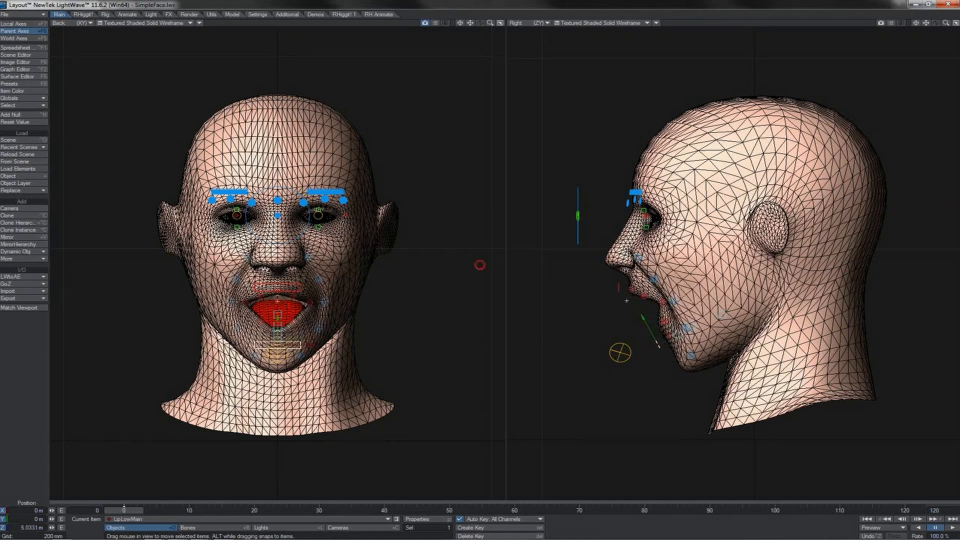
pyautogui.moveTo(645, 319); pyautogui.dragTo(622, 279)
pyautogui.hotkey('ctrl', 'z')
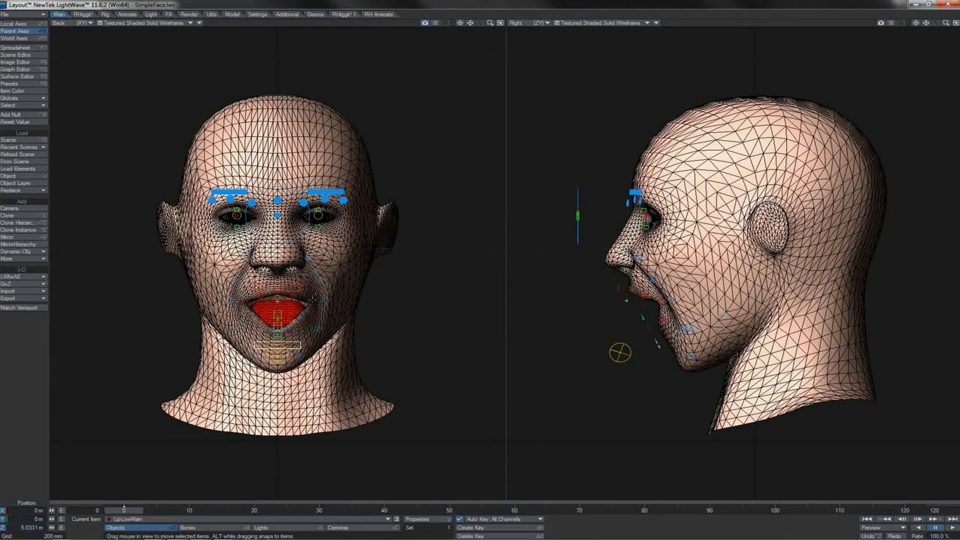
# - Pull the left mouth corner control up and outward to form a one-sided smile
pyautogui.click(309, 295)
pyautogui.moveTo(325, 301); pyautogui.dragTo(319, 276)
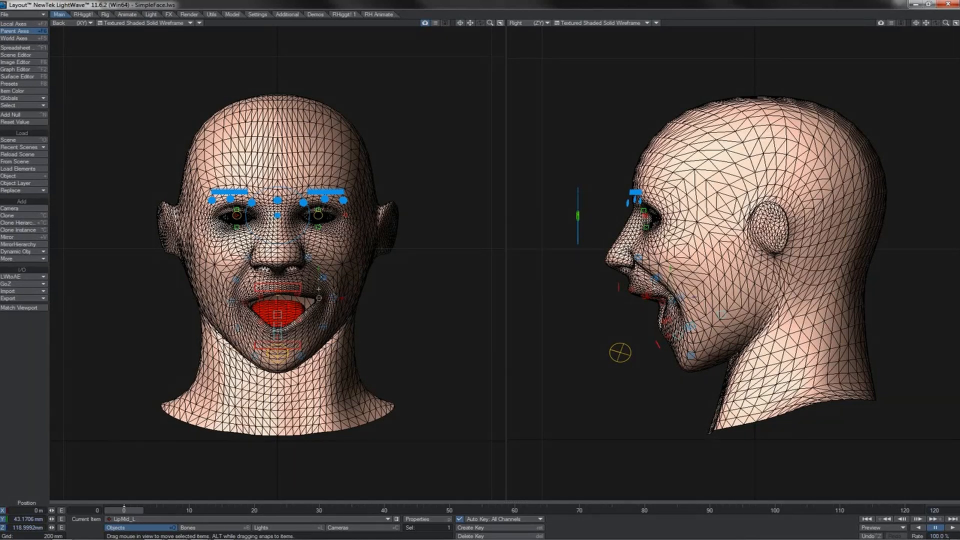
pyautogui.moveTo(320, 278); pyautogui.dragTo(345, 283)
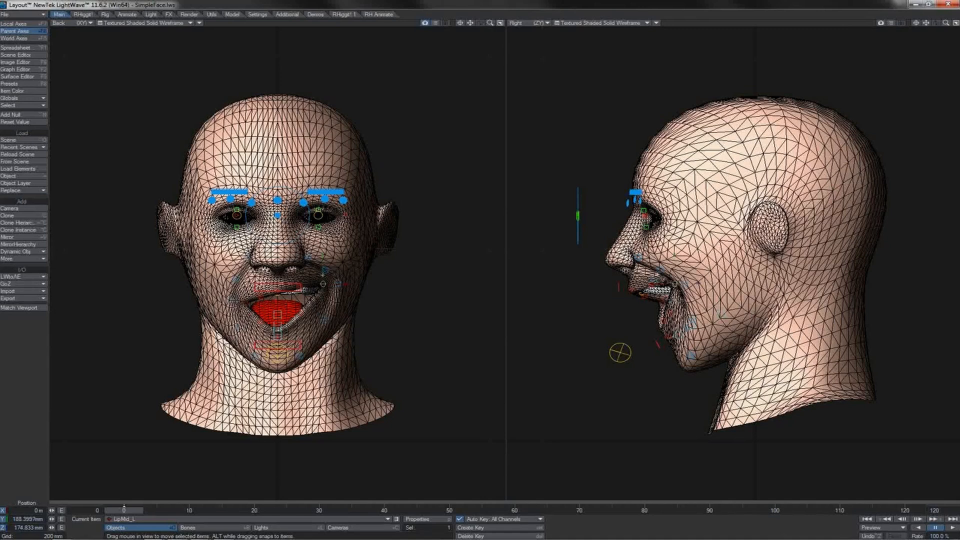
# - Raise the main left brow control to about 4.92 mm in X and 12.57 mm in Y
pyautogui.click(332, 192)
pyautogui.moveTo(384, 164)
pyautogui.mouseDown()
pyautogui.moveTo(381, 128)
pyautogui.moveTo(381, 171)
pyautogui.mouseUp()
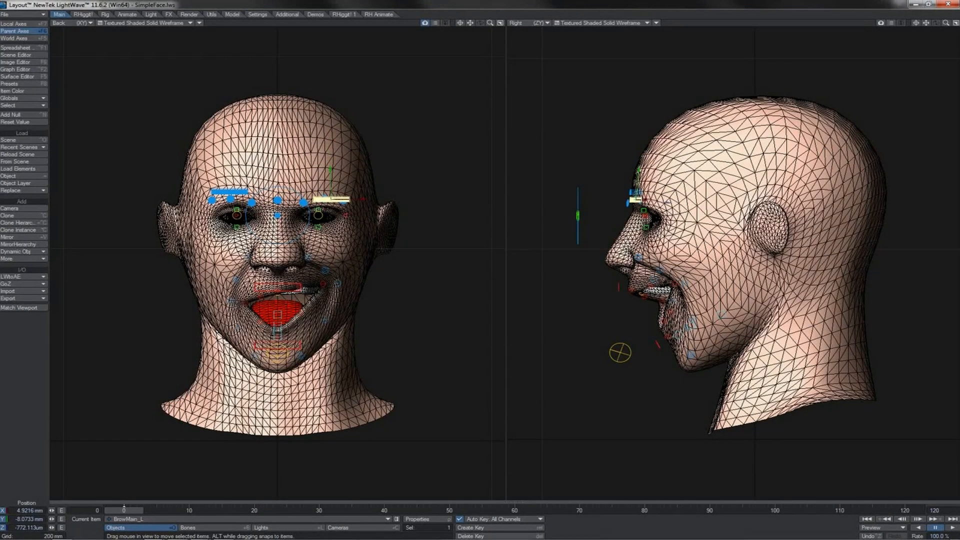
pyautogui.moveTo(638, 171)
pyautogui.mouseDown()
pyautogui.moveTo(639, 151)
pyautogui.moveTo(639, 177)
pyautogui.mouseUp()
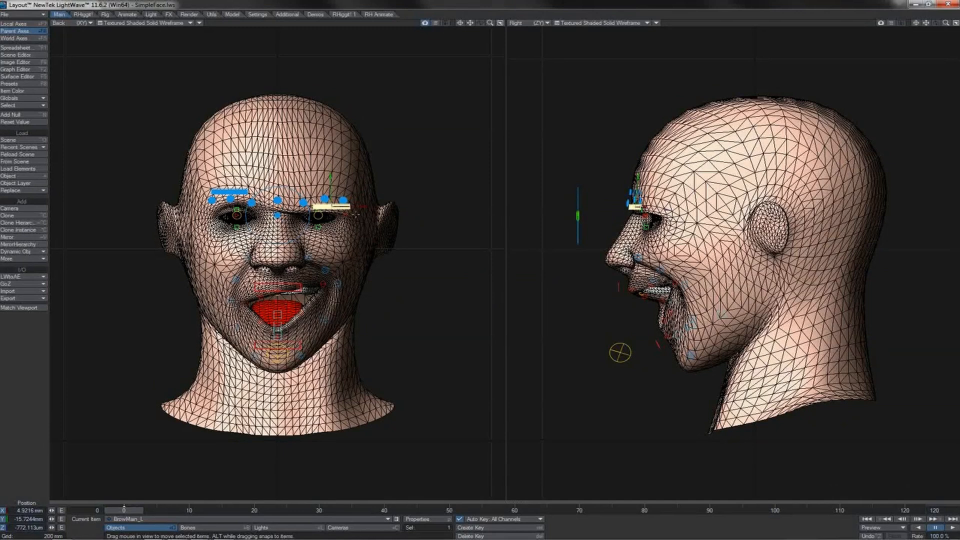
pyautogui.moveTo(330, 192); pyautogui.dragTo(329, 165)
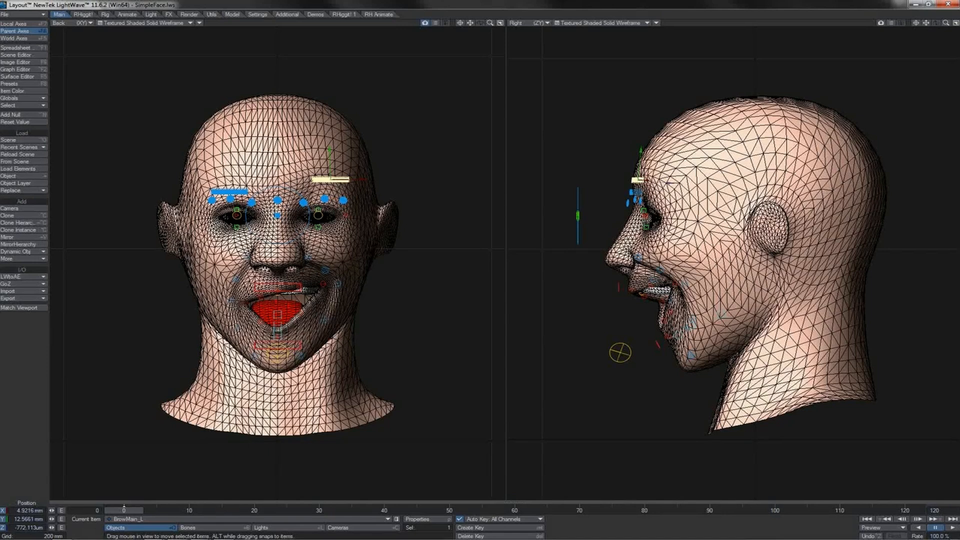
# - Lower the main right brow control to a Y position of about -5.95 mm
pyautogui.click(234, 191)
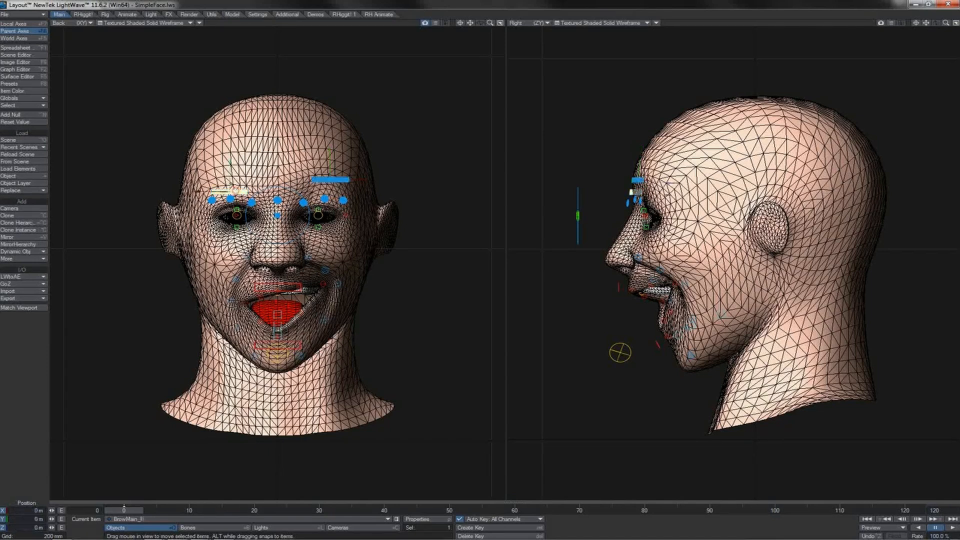
pyautogui.moveTo(230, 180)
pyautogui.mouseDown()
pyautogui.moveTo(230, 197)
pyautogui.moveTo(230, 176)
pyautogui.mouseUp()
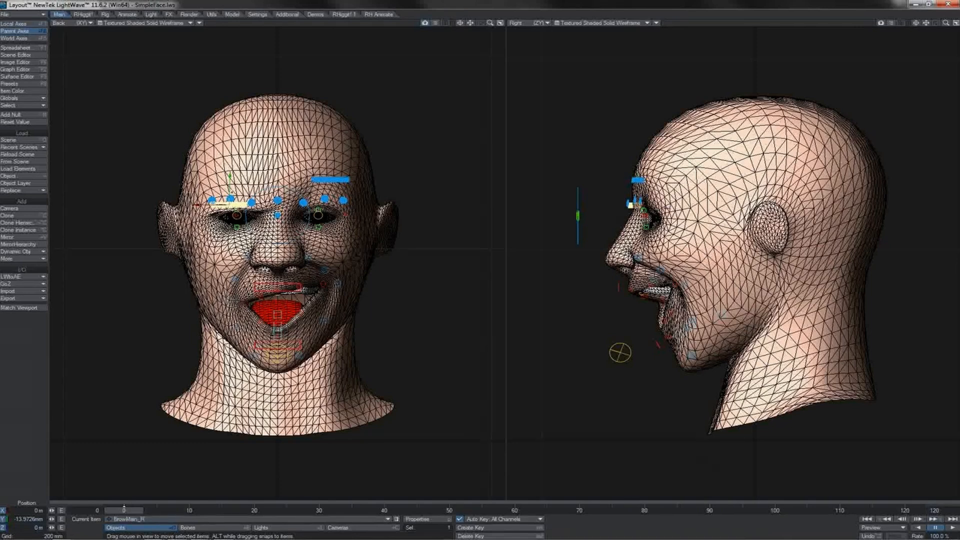
pyautogui.moveTo(233, 200); pyautogui.dragTo(232, 192)
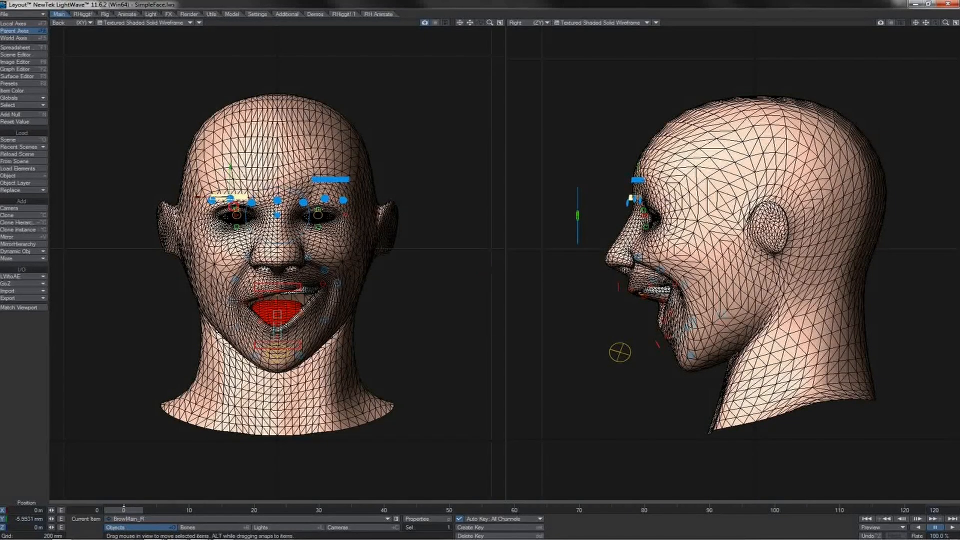
# - Lower the right upper eyelid control so that the right eye partly closes
pyautogui.click(236, 210)
pyautogui.moveTo(237, 211); pyautogui.dragTo(236, 216)
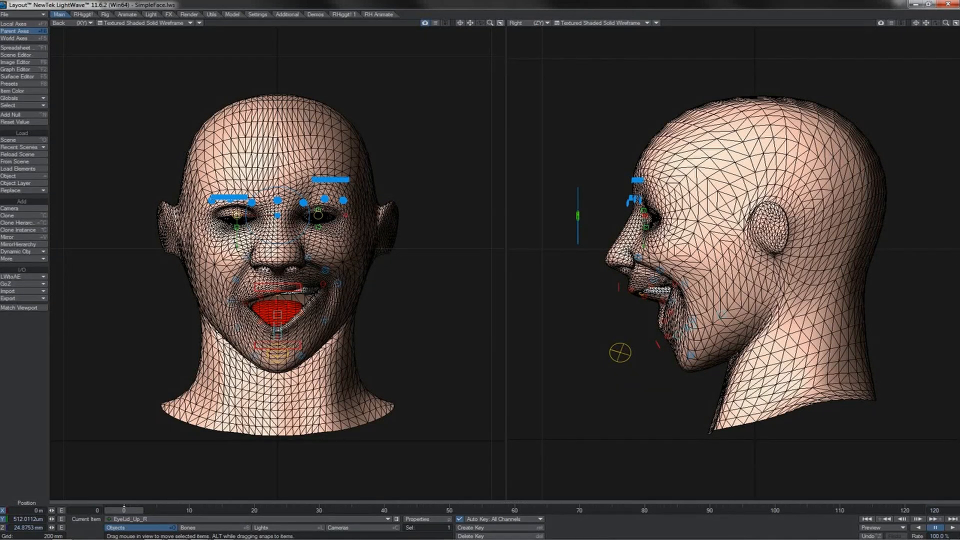
# - Rotate the jaw control to close the mouth, and reopen it at about -0.90° heading and -22.10° pitch
pyautogui.click(631, 350)
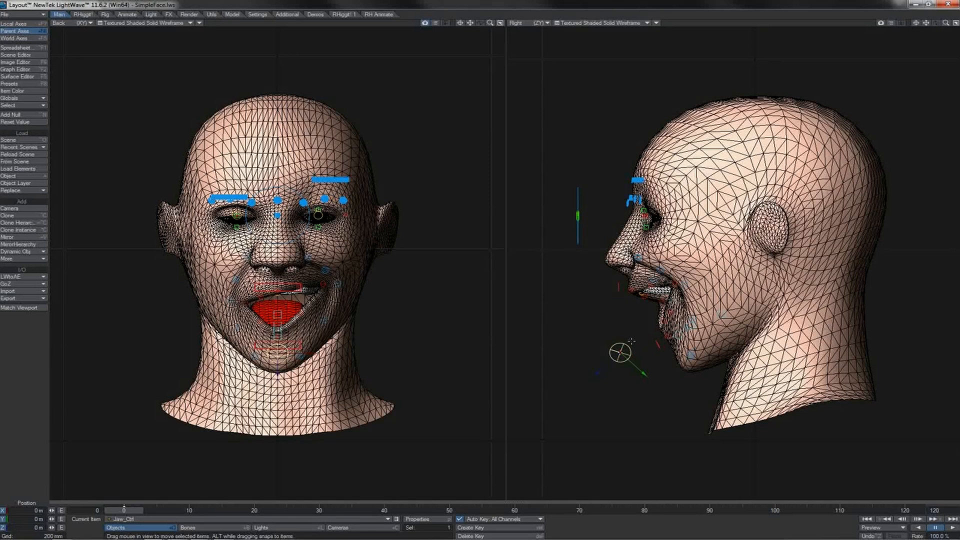
pyautogui.press('y')
pyautogui.moveTo(628, 327); pyautogui.dragTo(641, 331)
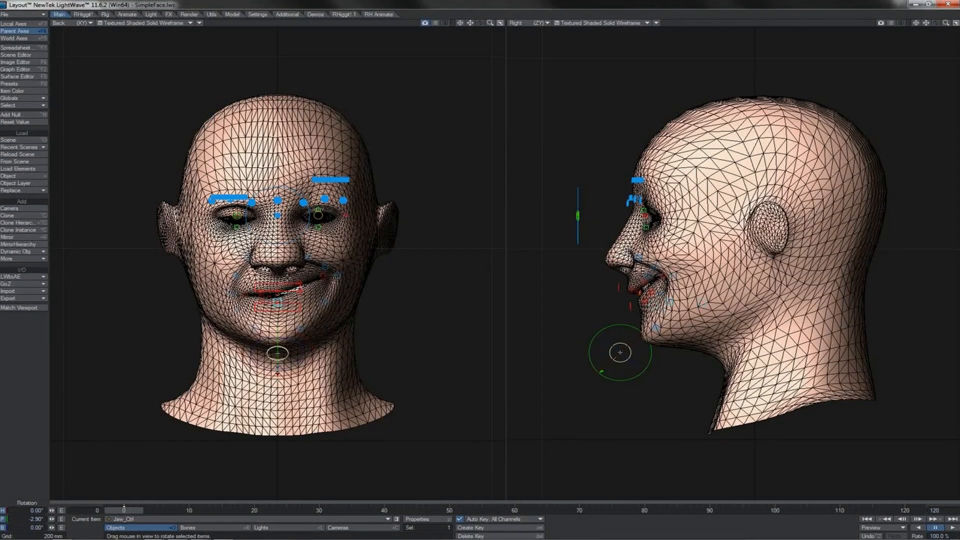
pyautogui.moveTo(413, 336); pyautogui.dragTo(399, 374)
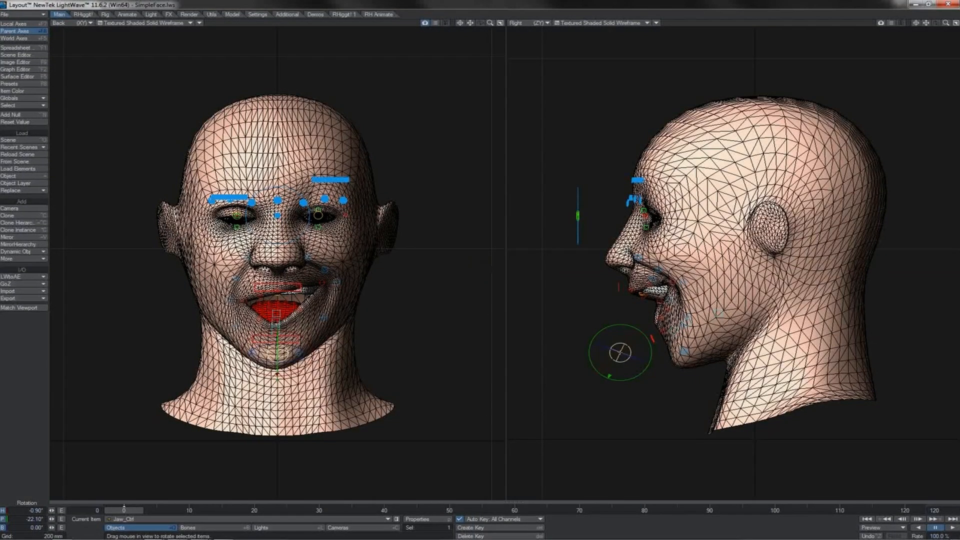
# - Move the NasLab2_R cheek control to about -25.95 mm in Z and raise NasLab3_R to about 4.68 mm in Y
pyautogui.click(235, 279)
pyautogui.press('t')
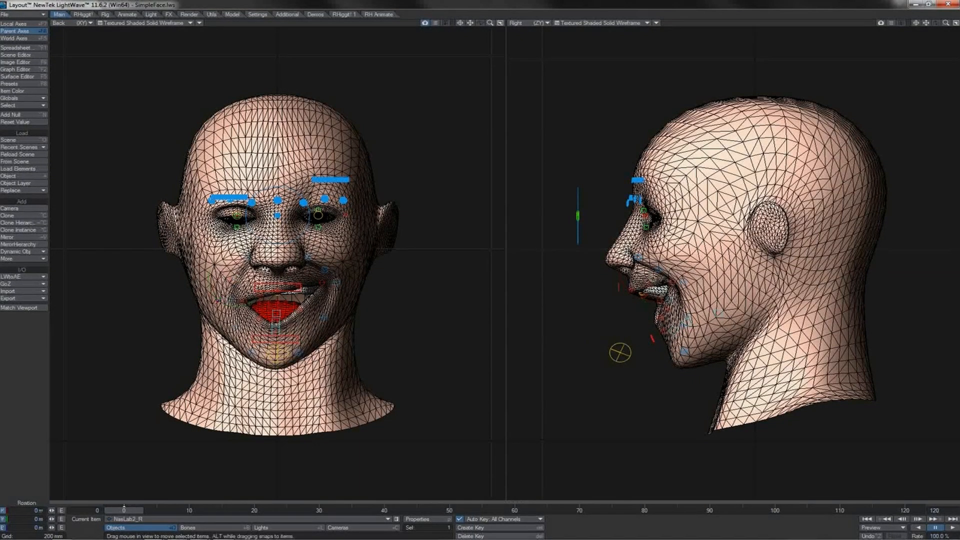
pyautogui.moveTo(480, 240); pyautogui.dragTo(480, 266, button='right')
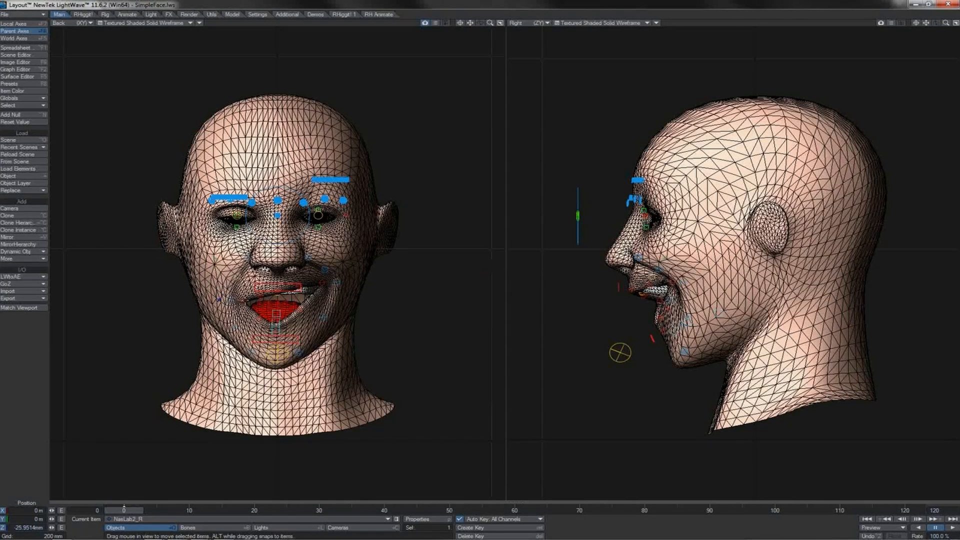
pyautogui.click(226, 304)
pyautogui.moveTo(229, 295); pyautogui.dragTo(228, 289)
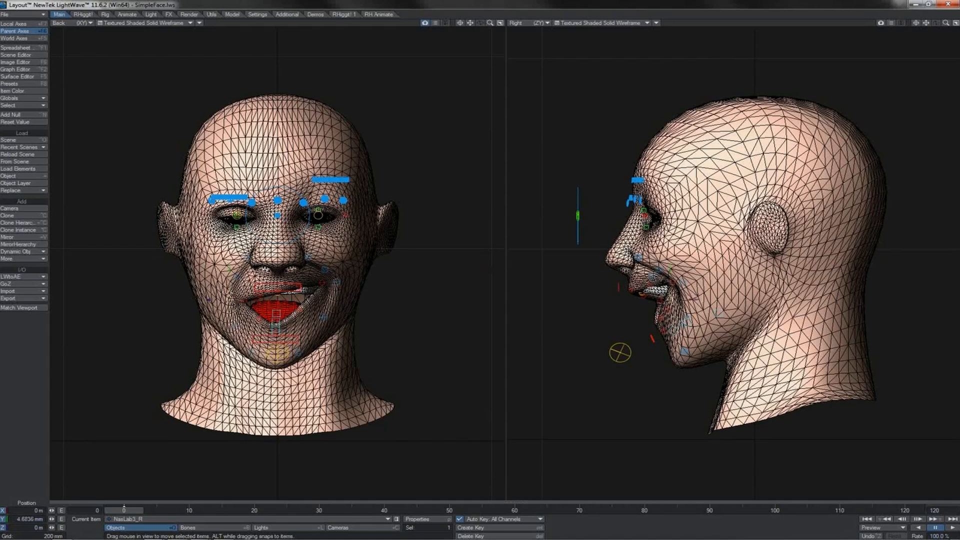